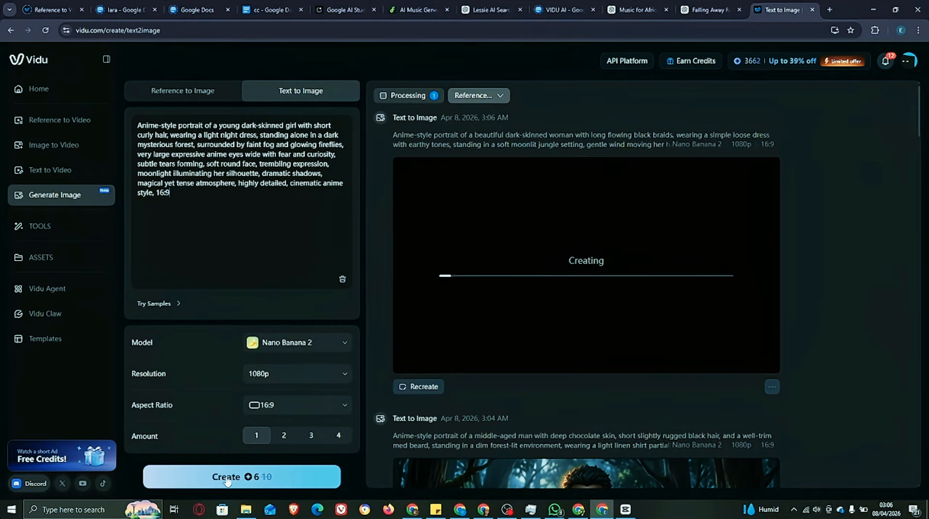
Generate the 16:9 anime portrait of the young girl and open the finished portrait of the middle-aged man
{"action": "left_click", "coordinate": [227, 477]}
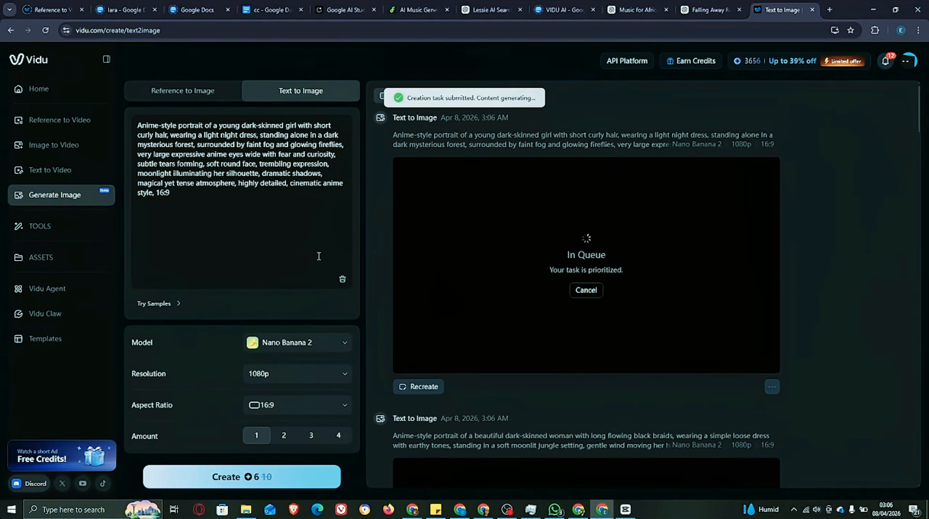
{"action": "scroll", "coordinate": [582, 316], "scroll_direction": "down", "scroll_amount": 10}
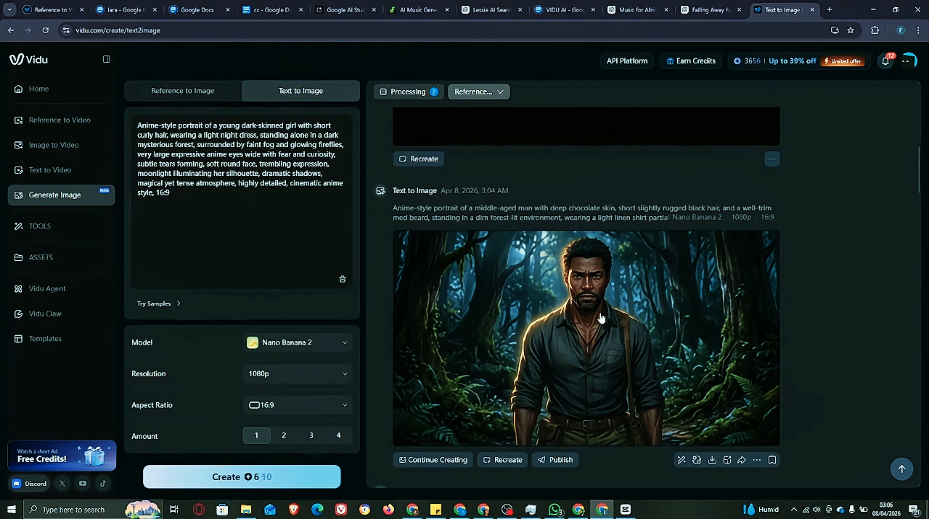
{"action": "left_click", "coordinate": [572, 320]}
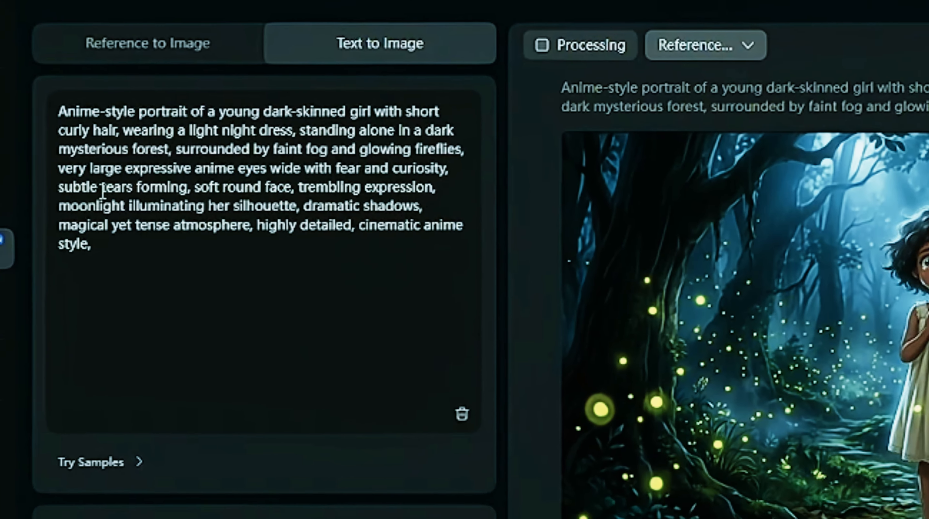
{"action": "left_click_drag", "start_coordinate": [88, 251], "coordinate": [22, 141]}
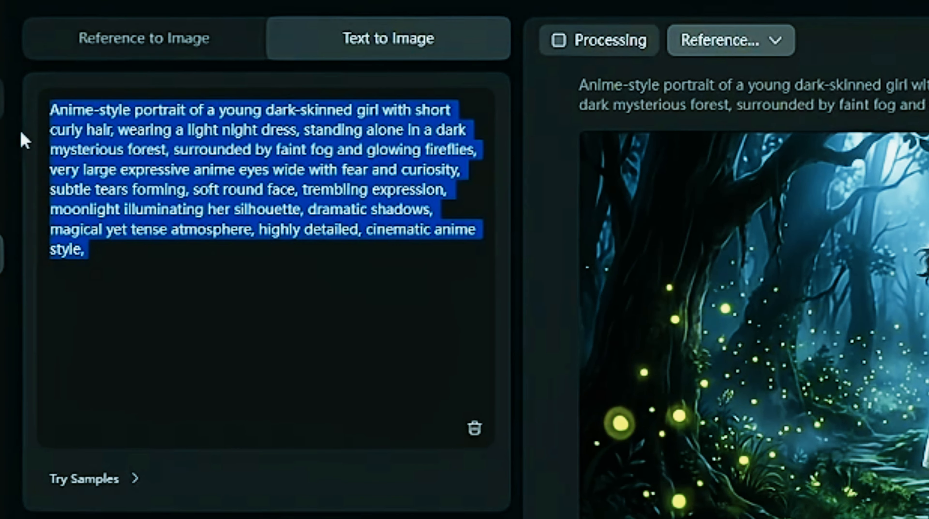
{"action": "left_click", "coordinate": [119, 290]}
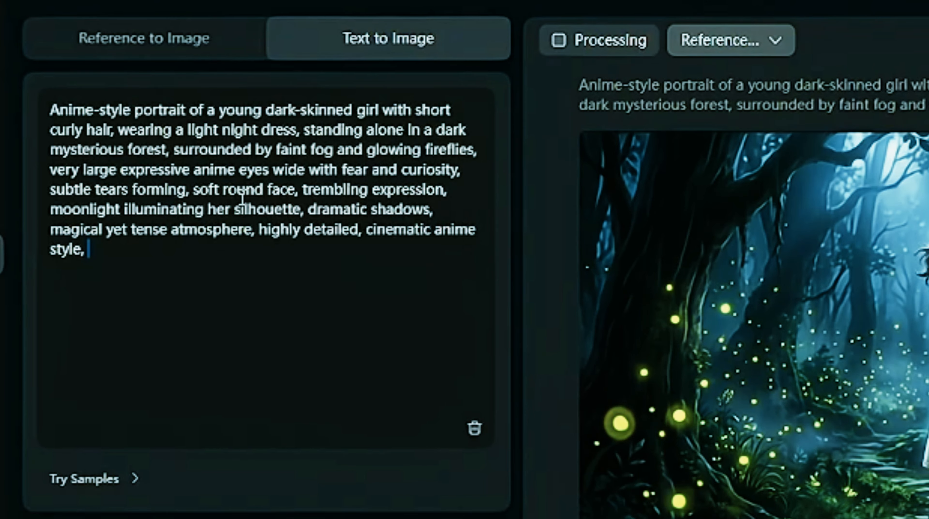
{"action": "left_click_drag", "start_coordinate": [54, 168], "coordinate": [427, 224]}
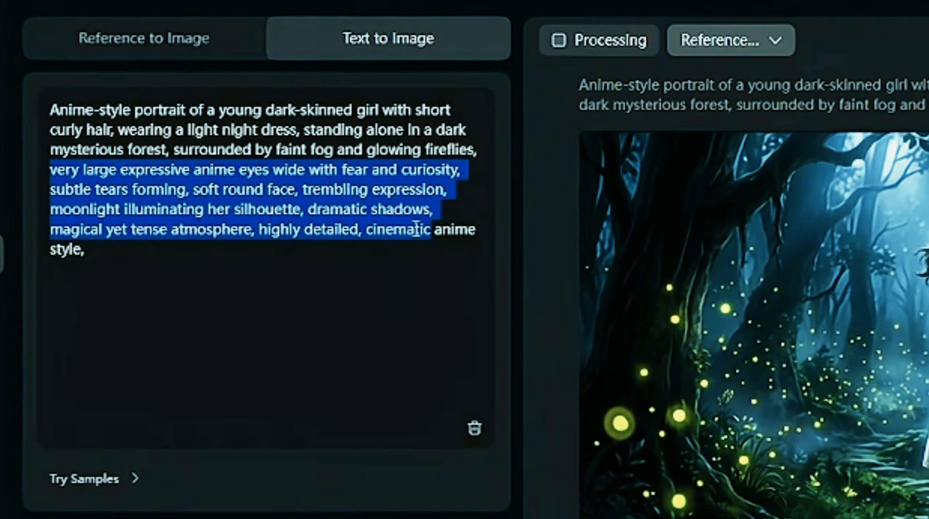
{"action": "left_click", "coordinate": [209, 203]}
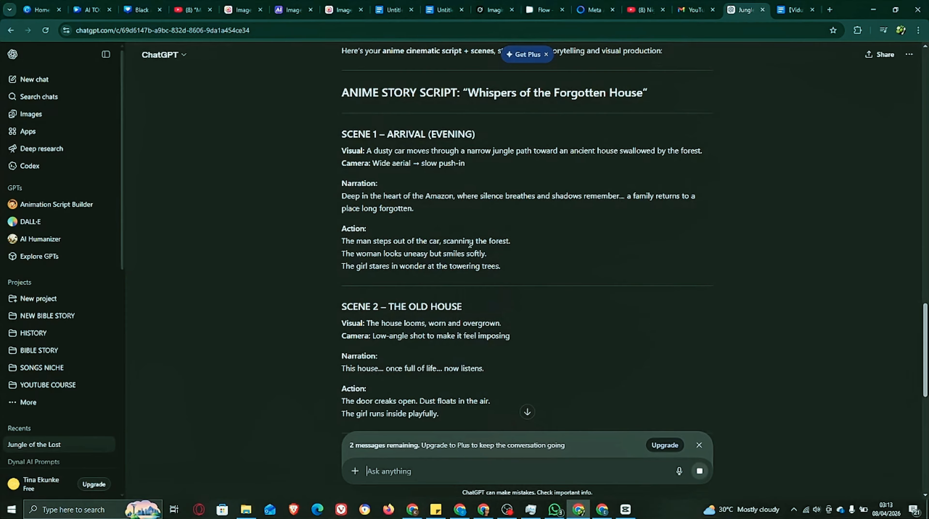
Read through the scenes of the "Whispers of the Forgotten House" anime story script in ChatGPT
{"action": "scroll", "coordinate": [366, 233], "scroll_direction": "down", "scroll_amount": 3}
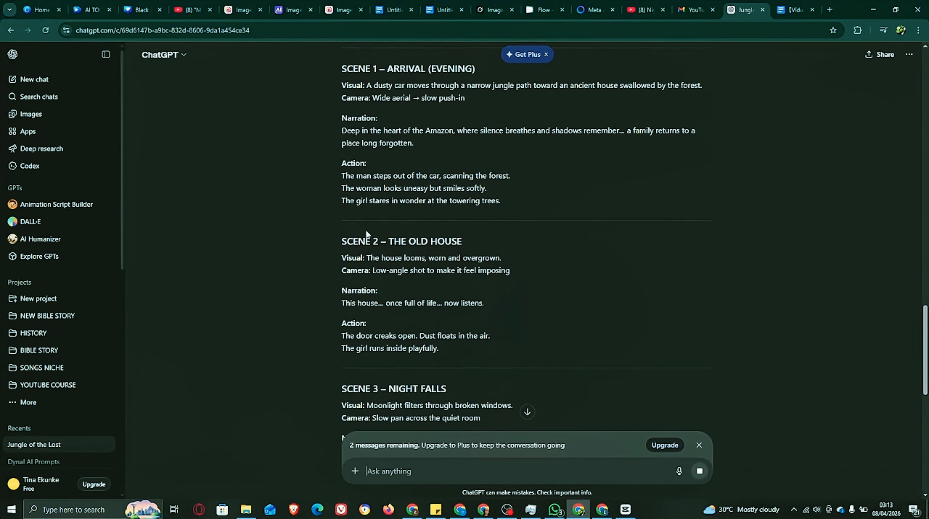
{"action": "scroll", "coordinate": [366, 229], "scroll_direction": "up", "scroll_amount": 1}
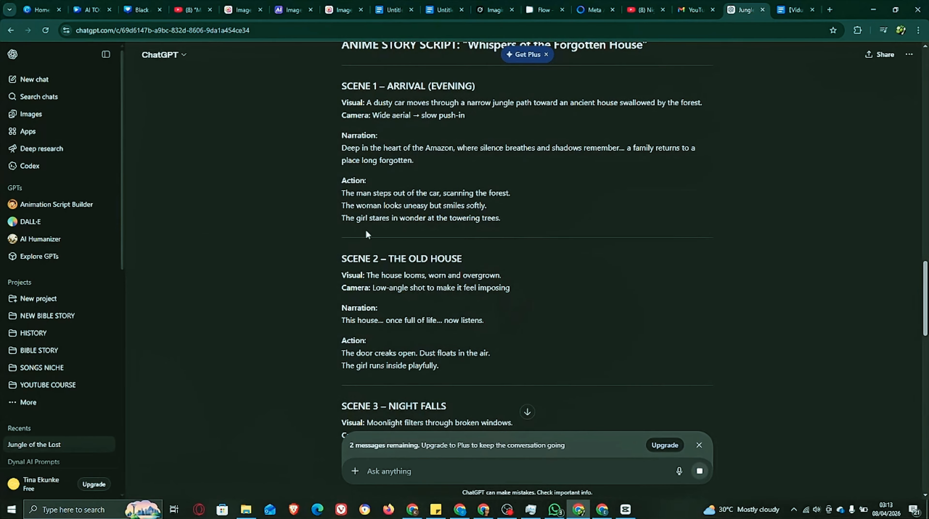
{"action": "scroll", "coordinate": [353, 231], "scroll_direction": "down", "scroll_amount": 5}
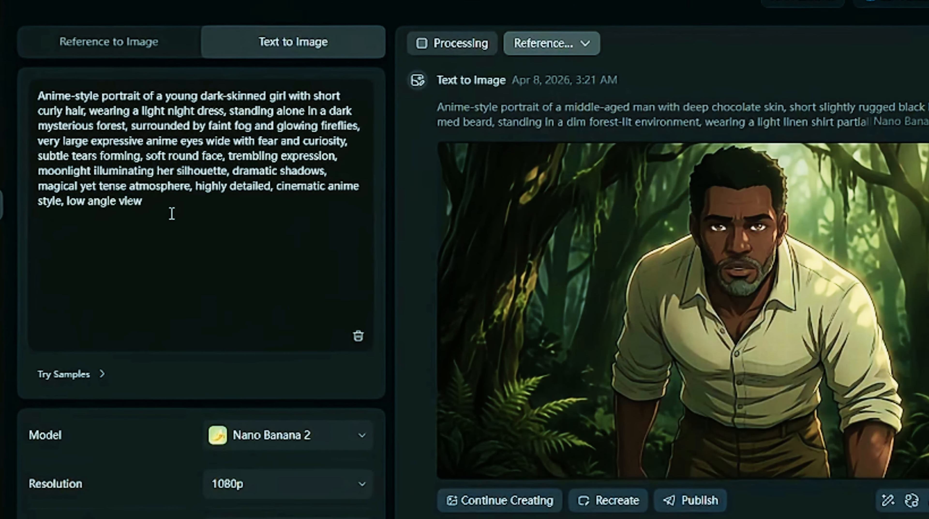
Vary the camera angle at the end of the girl's prompt: side angle view, high angle view and bird's eye view
{"action": "left_click_drag", "start_coordinate": [172, 213], "coordinate": [65, 215]}
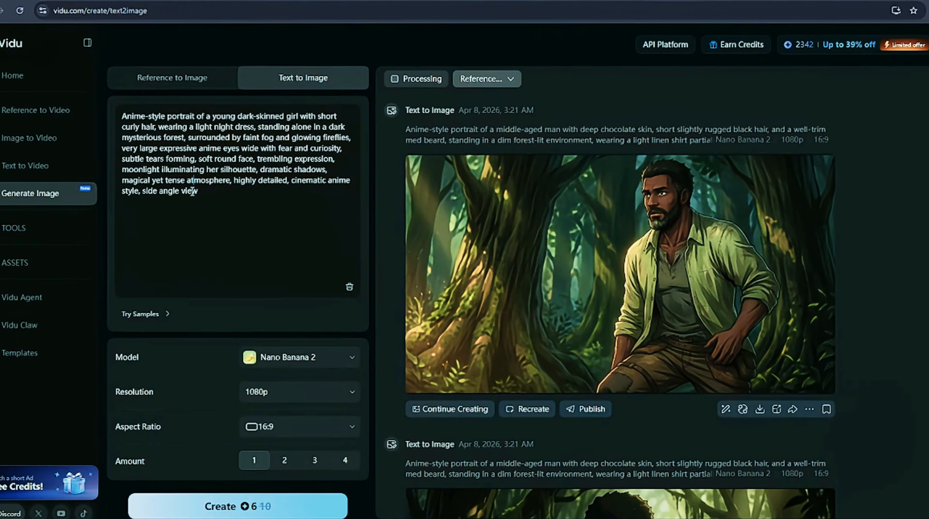
{"action": "left_click_drag", "start_coordinate": [159, 182], "coordinate": [79, 181]}
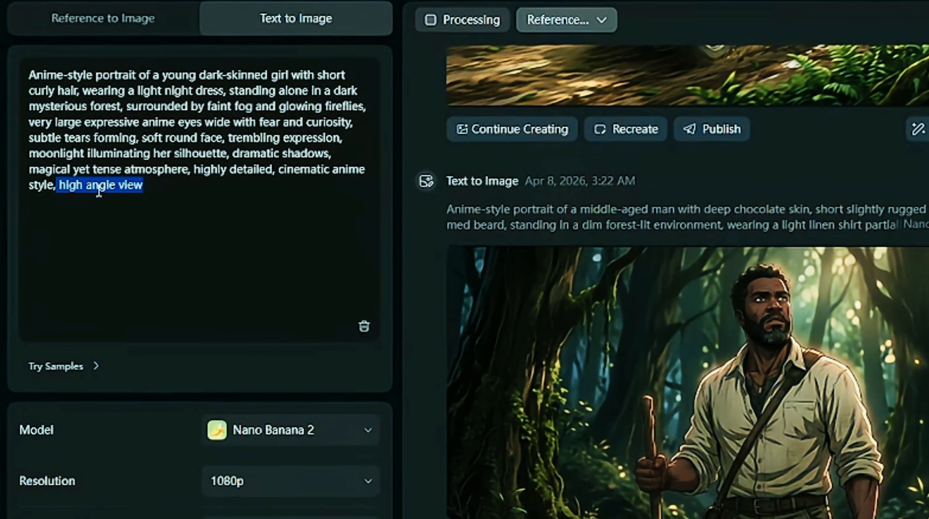
{"action": "type", "text": "blrd's eye view"}
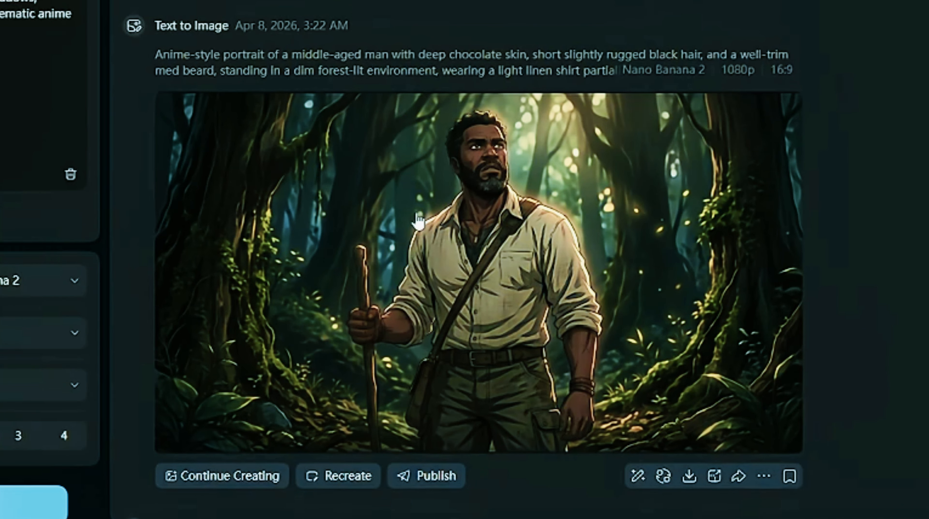
{"action": "scroll", "coordinate": [492, 200], "scroll_direction": "down", "scroll_amount": 3}
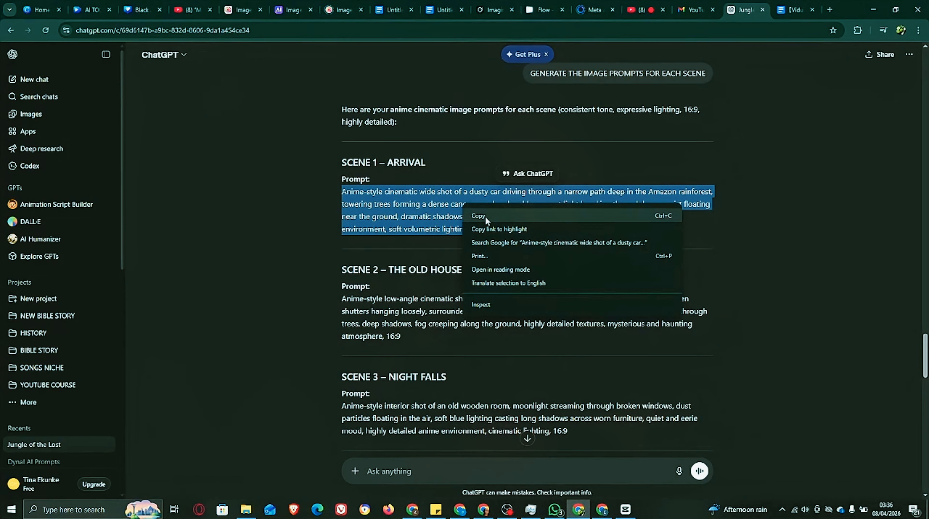
Copy the Scene 1 – Arrival image prompt from ChatGPT and paste it into Vidu's Reference to Image prompt
{"action": "key", "text": "Escape"}
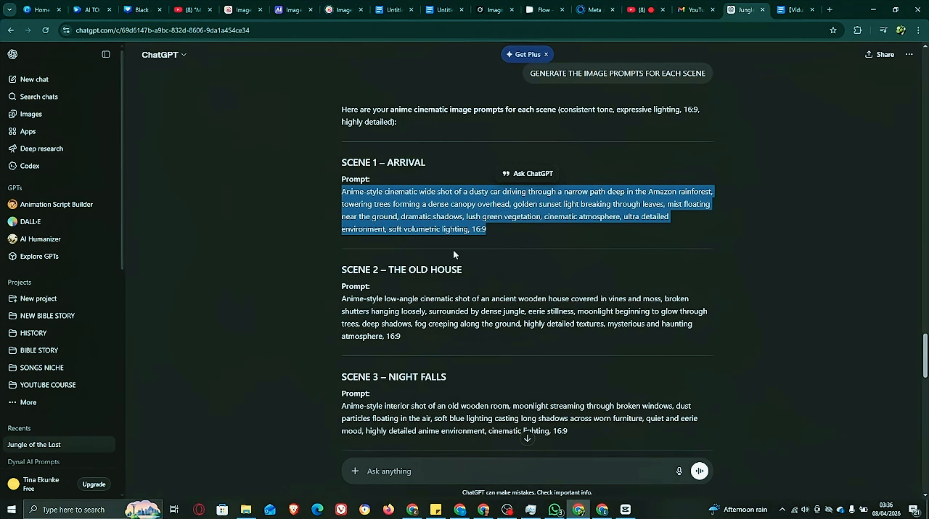
{"action": "left_click", "coordinate": [602, 509]}
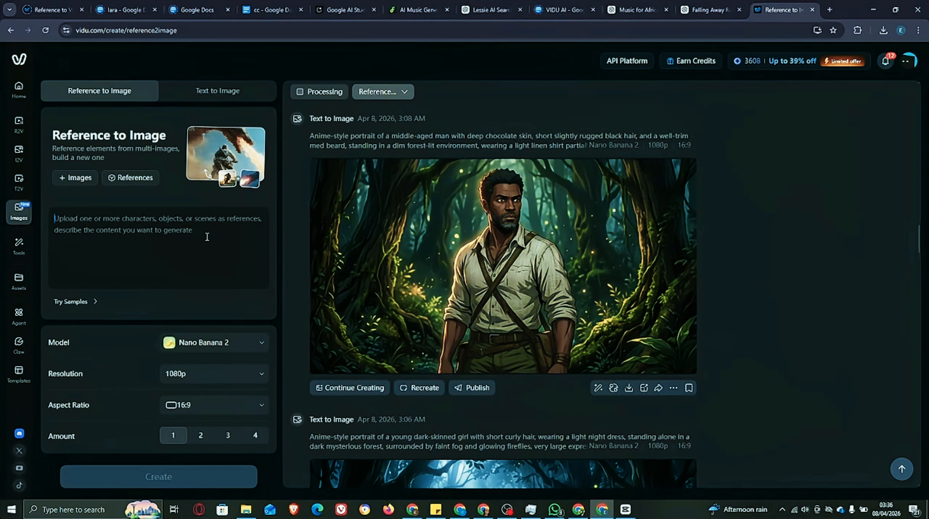
{"action": "key", "text": "ctrl+v"}
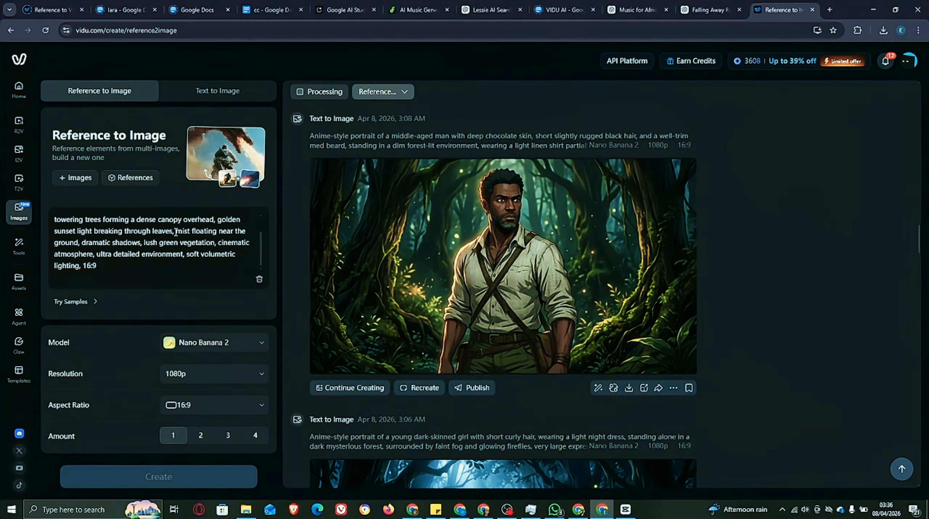
{"action": "scroll", "coordinate": [105, 250], "scroll_direction": "up", "scroll_amount": 1}
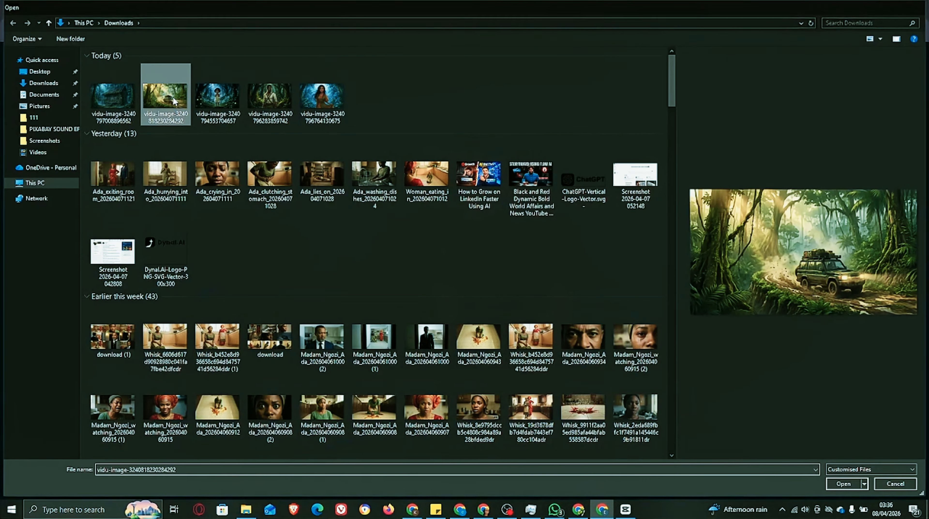
Add the downloaded jungle car picture as the reference image and generate the Scene 1 image
{"action": "key", "text": "Return"}
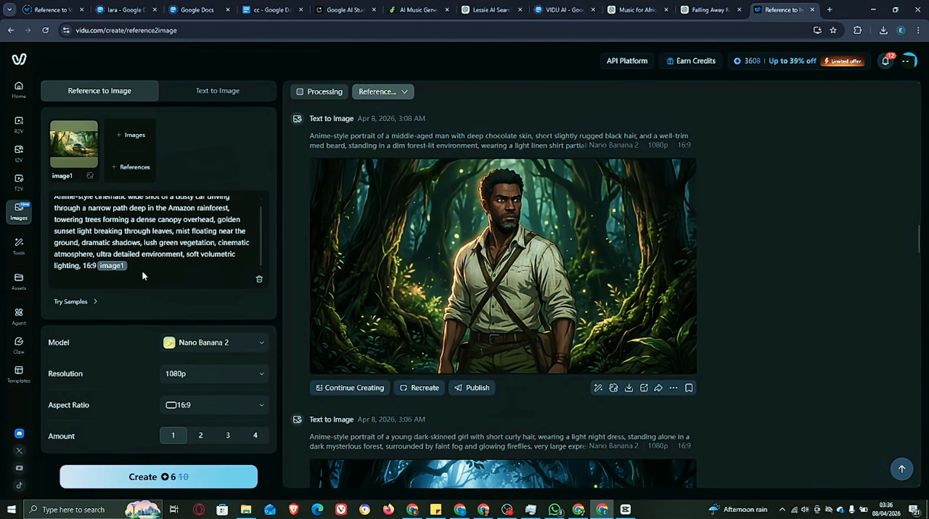
{"action": "scroll", "coordinate": [145, 271], "scroll_direction": "up", "scroll_amount": 1}
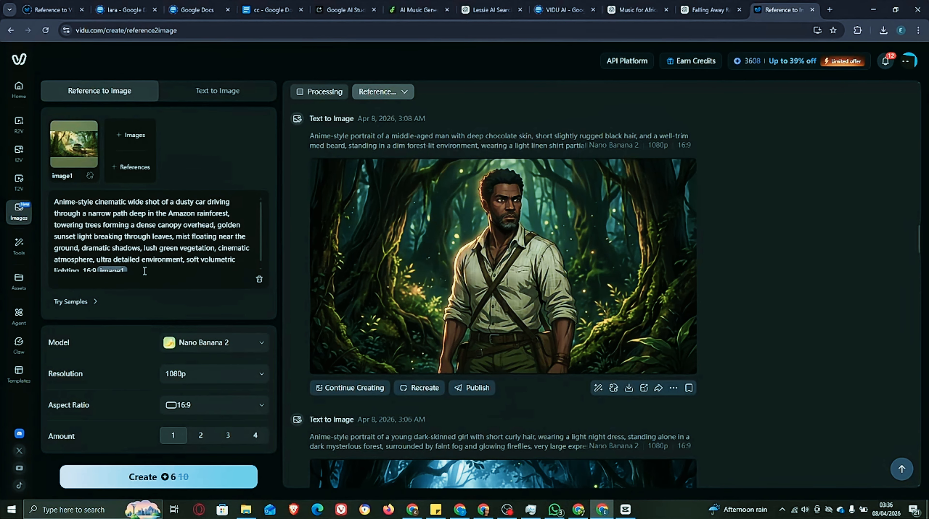
{"action": "key", "text": "Return"}
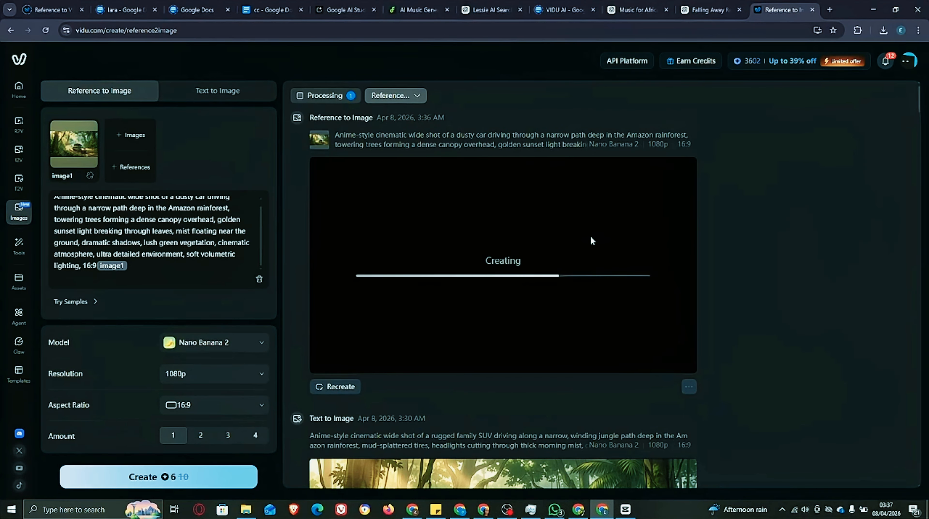
Compare the generated jungle car image with its prompt and clear the prompt text
{"action": "scroll", "coordinate": [141, 239], "scroll_direction": "up", "scroll_amount": 1}
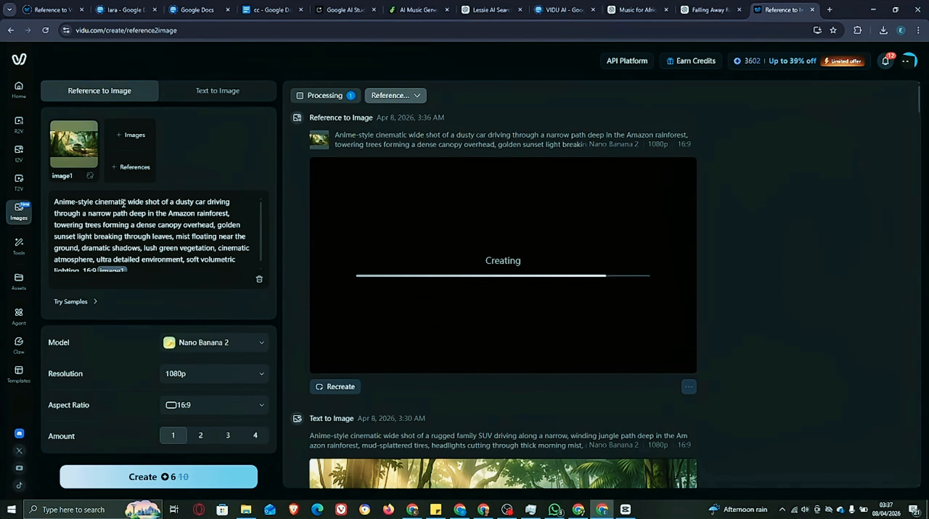
{"action": "scroll", "coordinate": [127, 278], "scroll_direction": "down", "scroll_amount": 1}
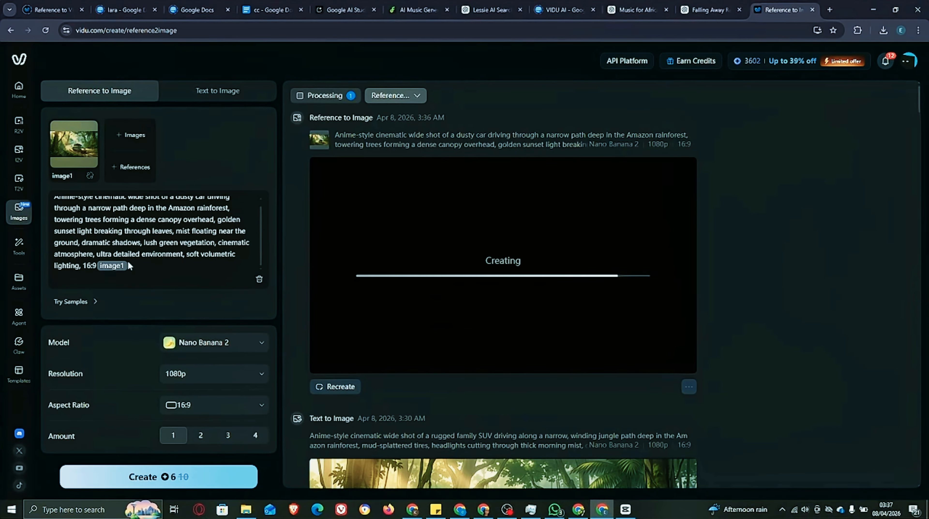
{"action": "key", "text": "ctrl+a"}
{"action": "scroll", "coordinate": [412, 298], "scroll_direction": "down", "scroll_amount": 2}
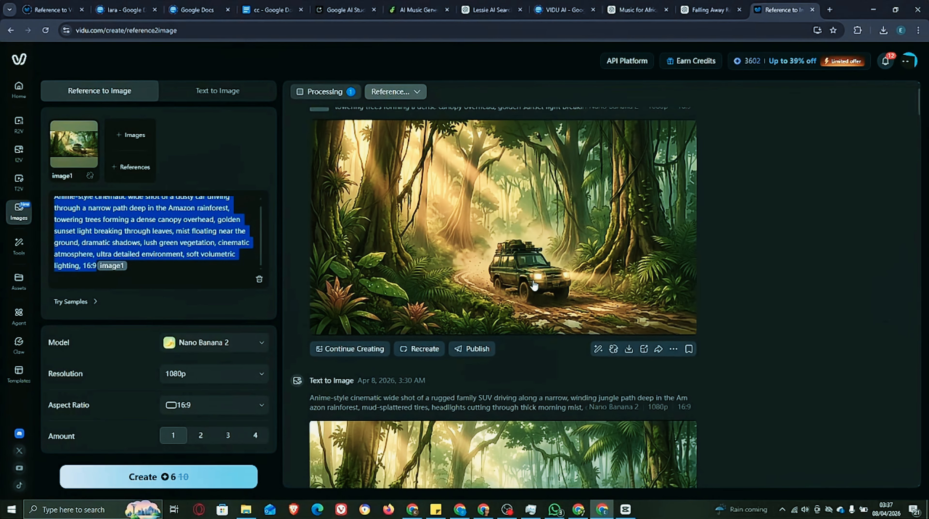
{"action": "left_click", "coordinate": [133, 268]}
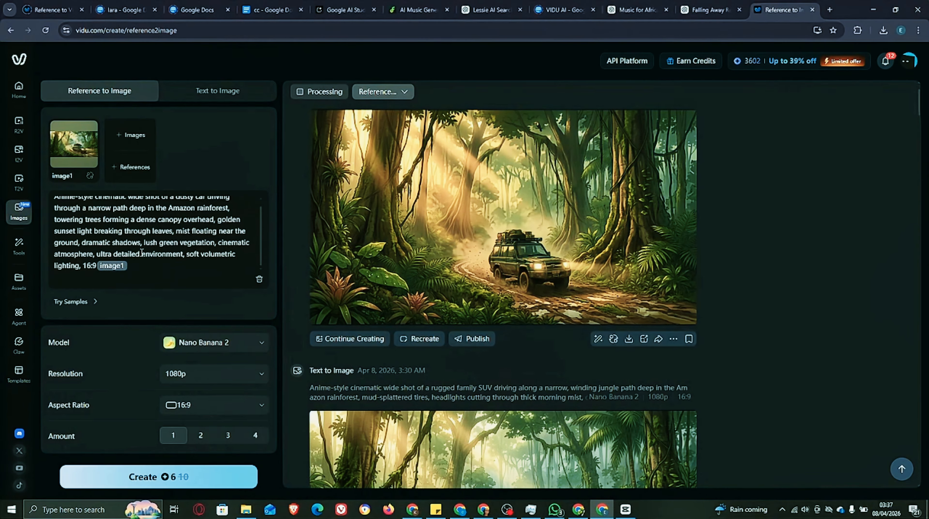
{"action": "scroll", "coordinate": [97, 210], "scroll_direction": "up", "scroll_amount": 1}
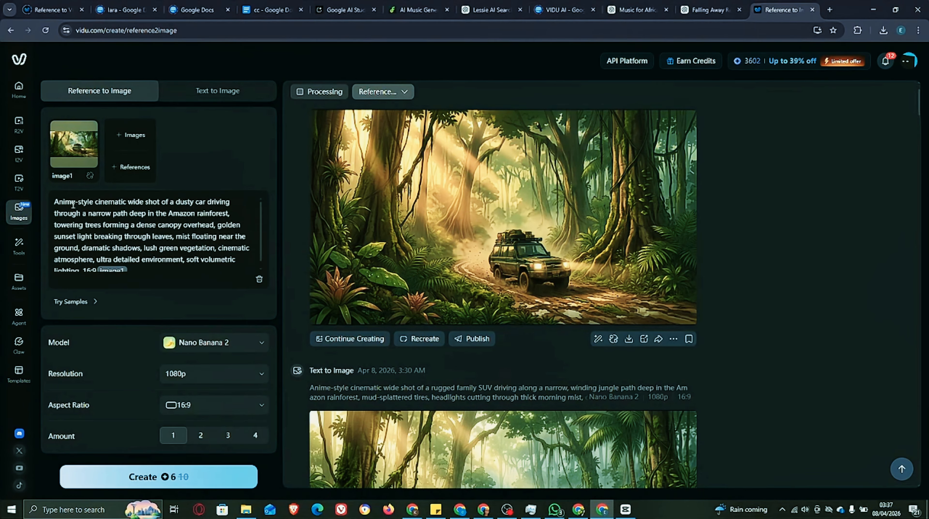
{"action": "key", "text": "ctrl+a"}
{"action": "key", "text": "BackSpace"}
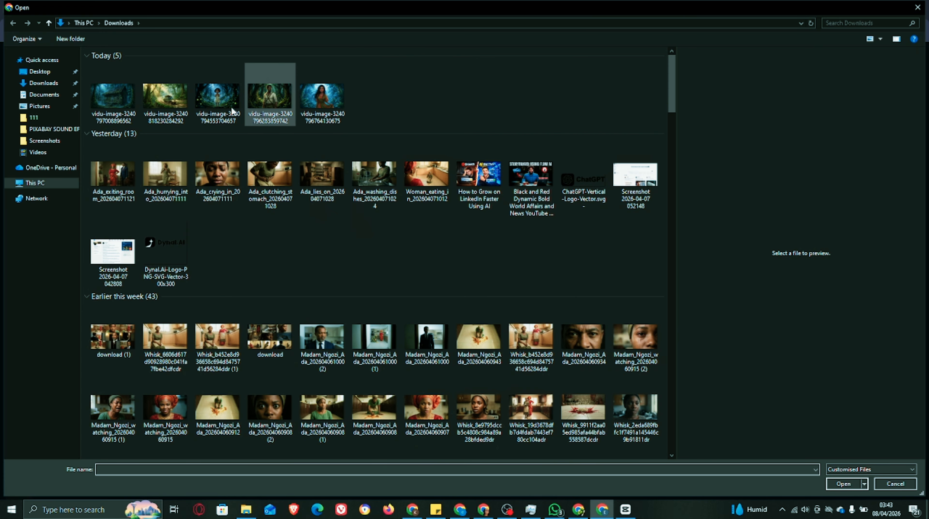
Add the downloaded portraits of the girl, the woman and the man as further reference images
{"action": "left_click", "coordinate": [220, 107]}
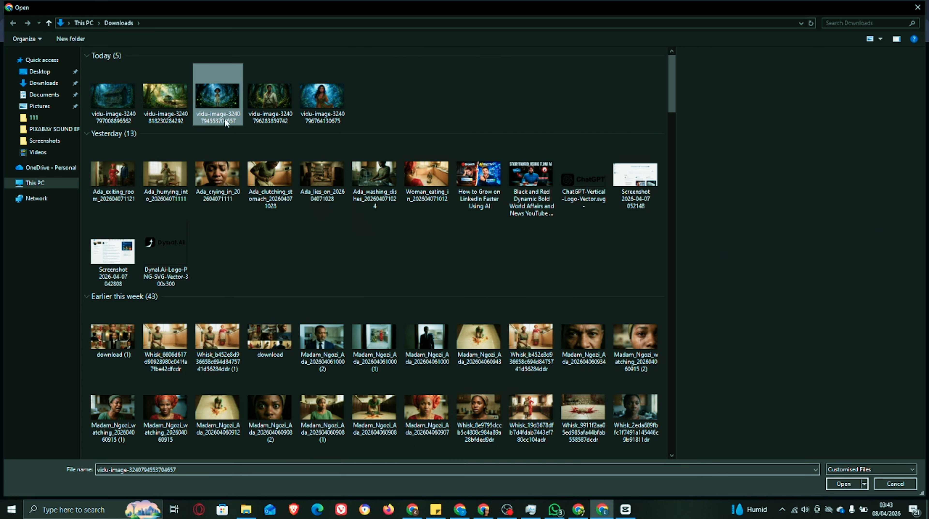
{"action": "left_click", "coordinate": [330, 104]}
{"action": "left_click", "coordinate": [279, 107], "text": "ctrl"}
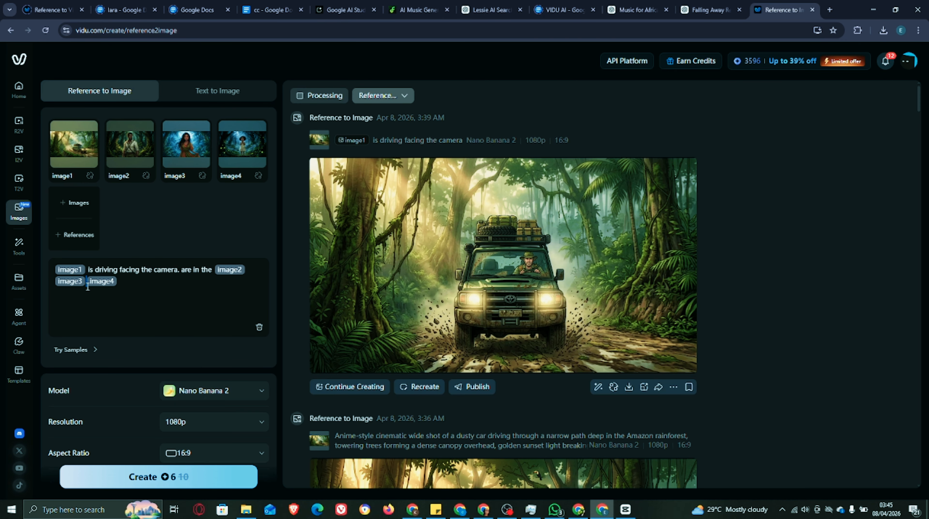
Add "is seated on the seat beside the driver" after the image3 reference in the prompt
{"action": "type", "text": "is "}
{"action": "type", "text": "seated "}
{"action": "type", "text": "on the se"}
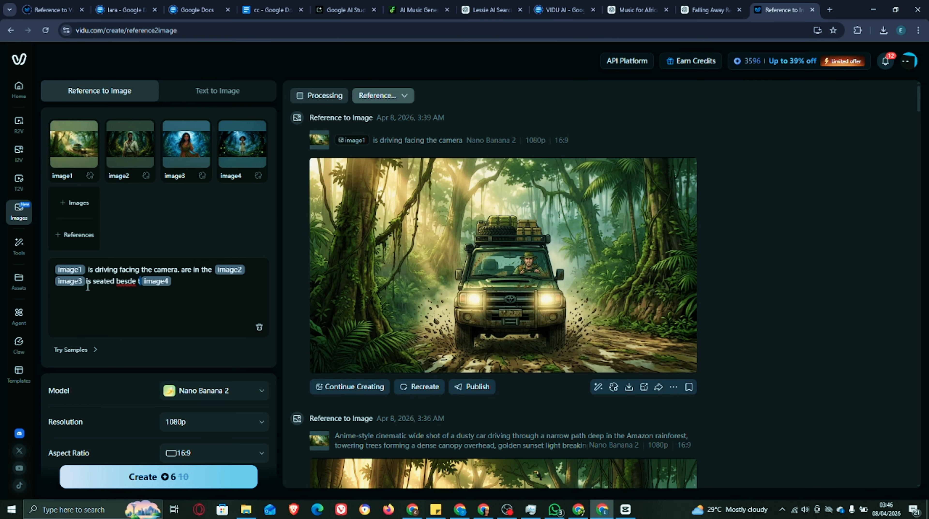
{"action": "type", "text": "at beside "}
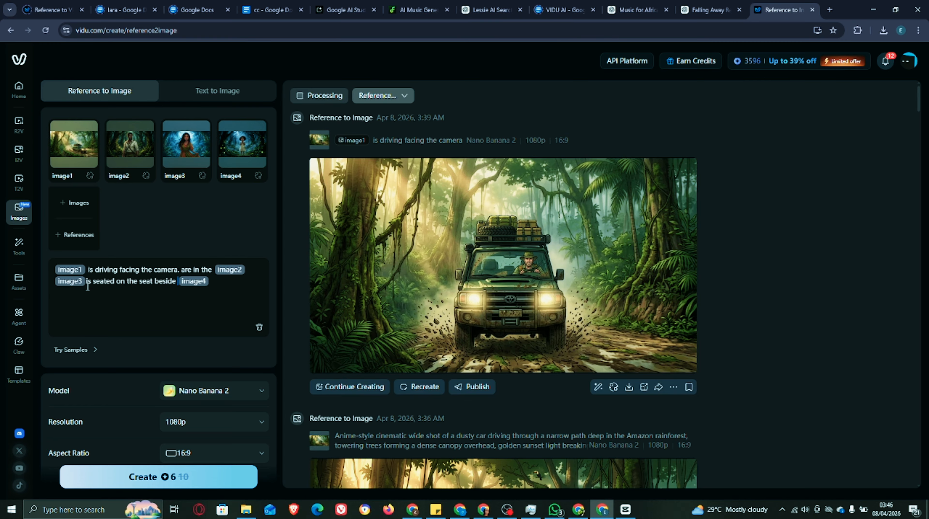
{"action": "type", "text": "the driver"}
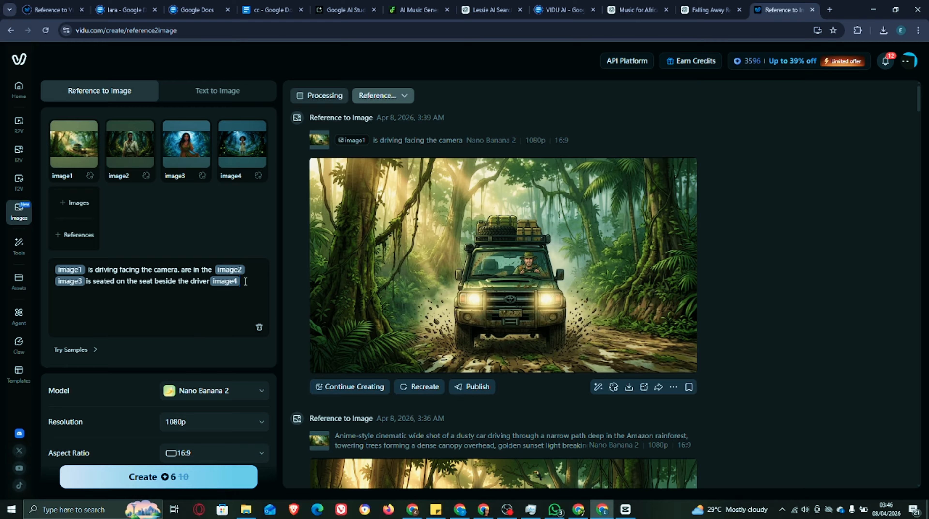